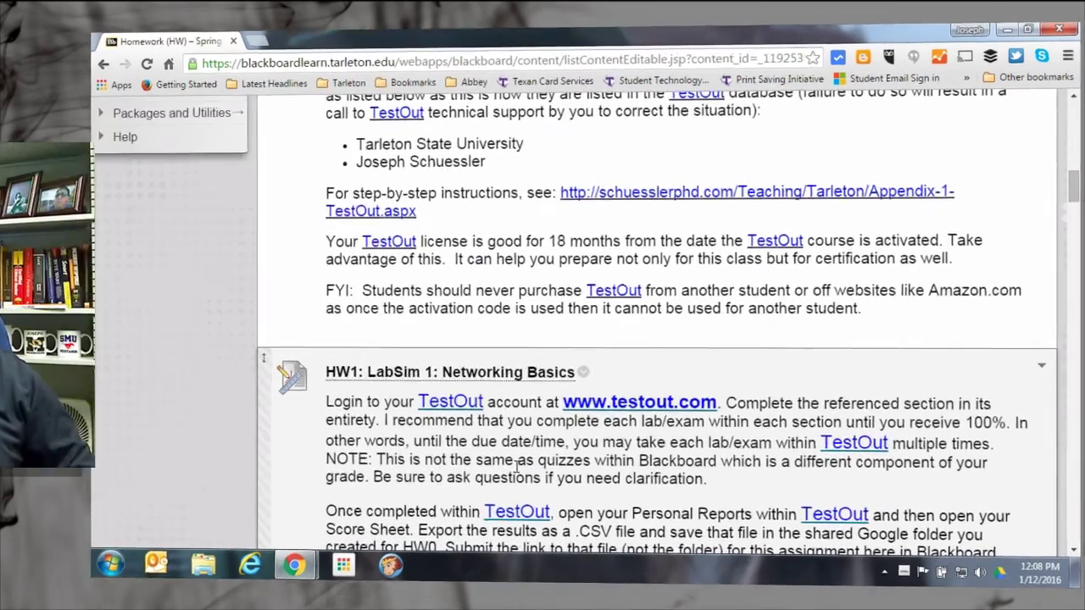
scroll(476, 482, up, 3)
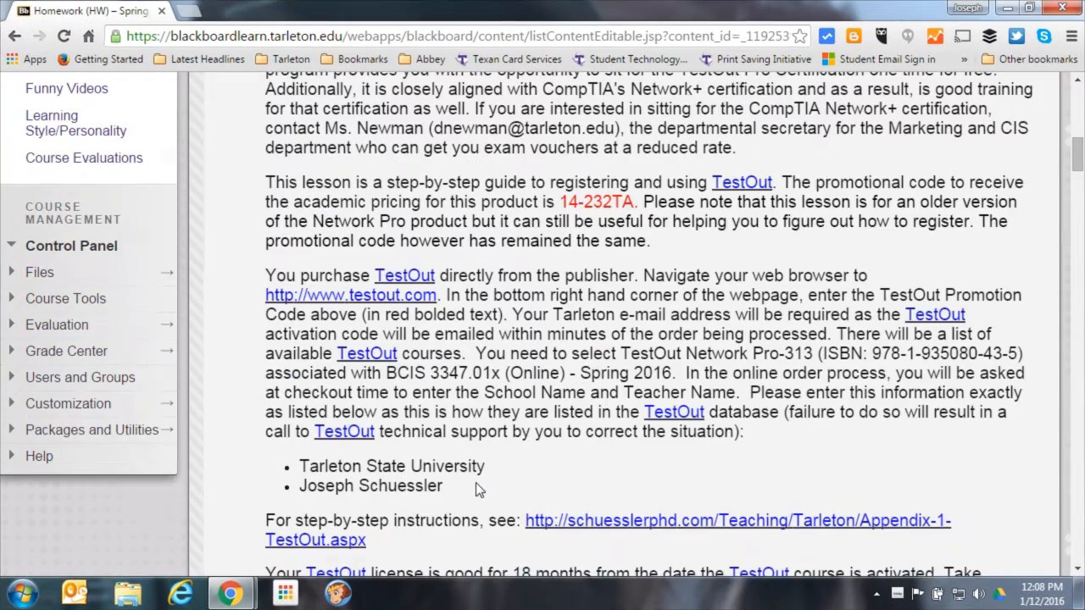
scroll(476, 483, up, 2)
scroll(476, 475, up, 2)
scroll(477, 426, up, 5)
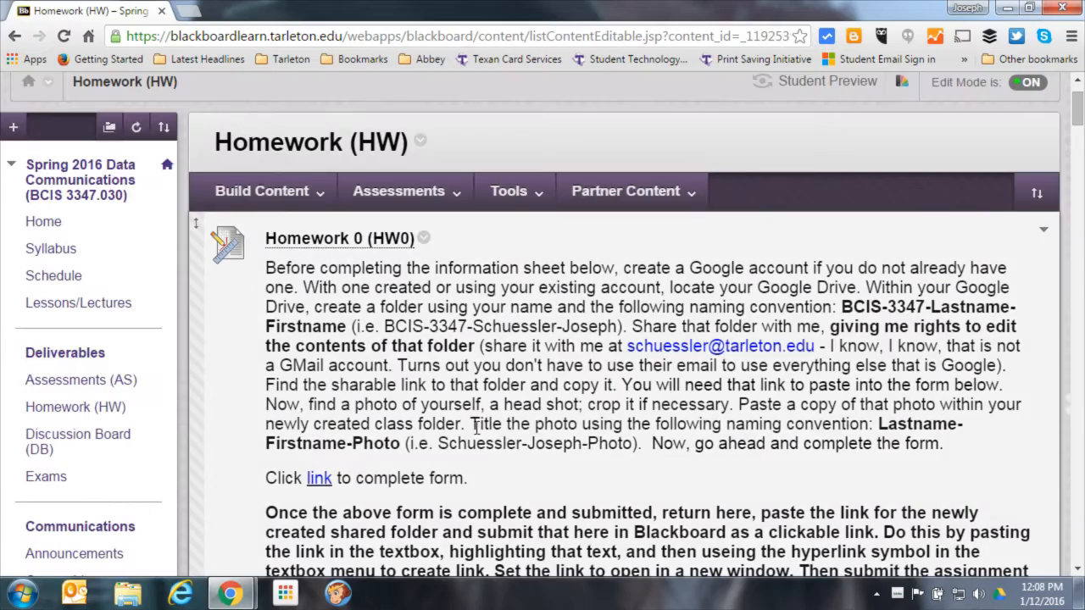
Open the Homework 0 (HW0) assignment from the Homework page.
click(388, 243)
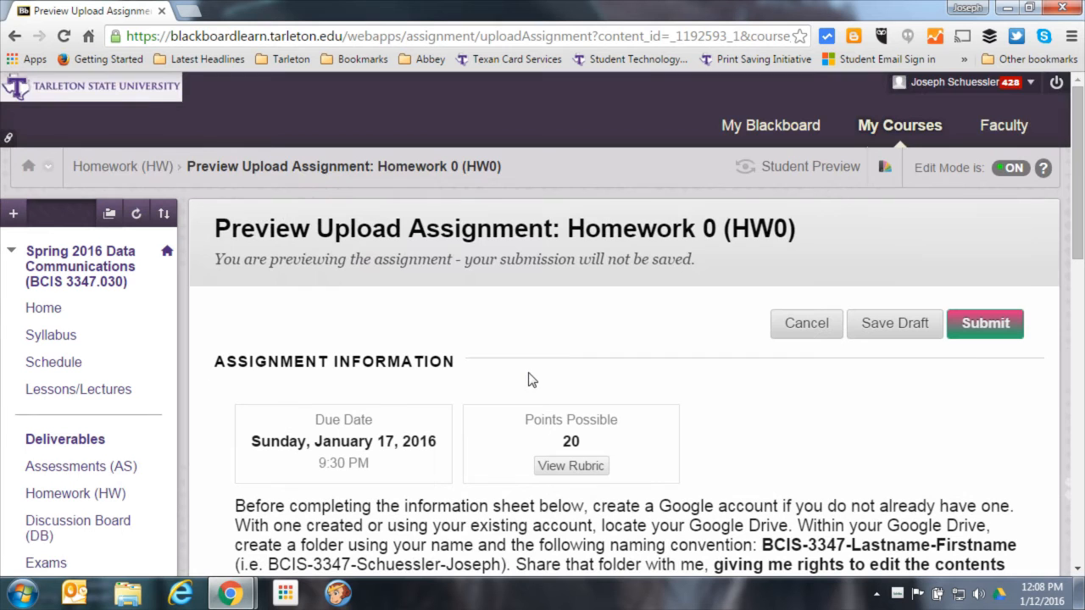
scroll(489, 384, down, 5)
scroll(488, 383, down, 2)
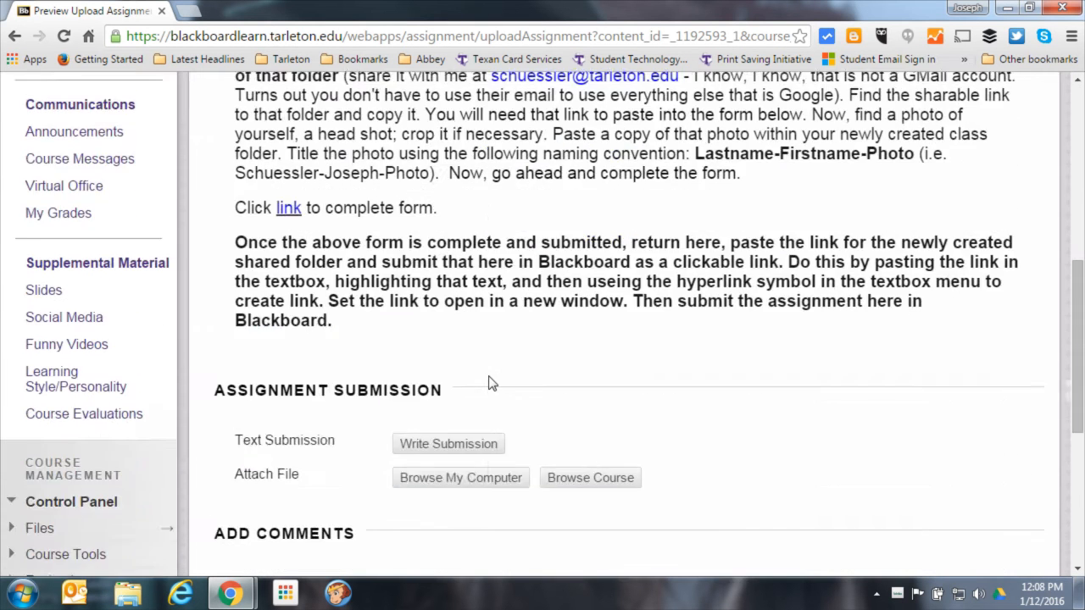
scroll(488, 383, down, 2)
scroll(488, 383, down, 2)
Copy the faculty page's web address from its tab and return to the HW0 page.
click(469, 301)
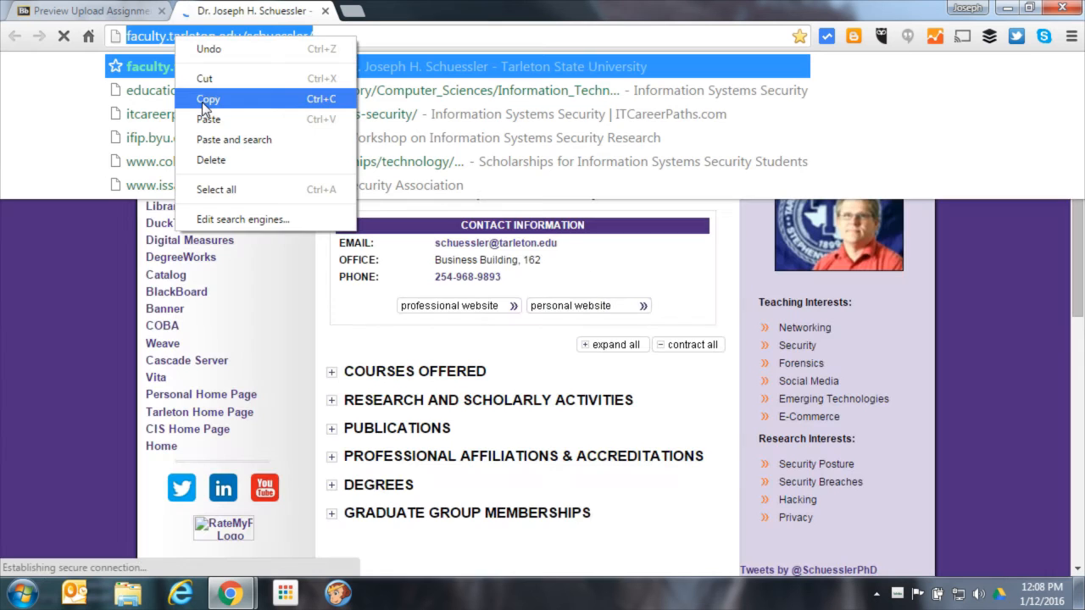
click(208, 99)
click(95, 10)
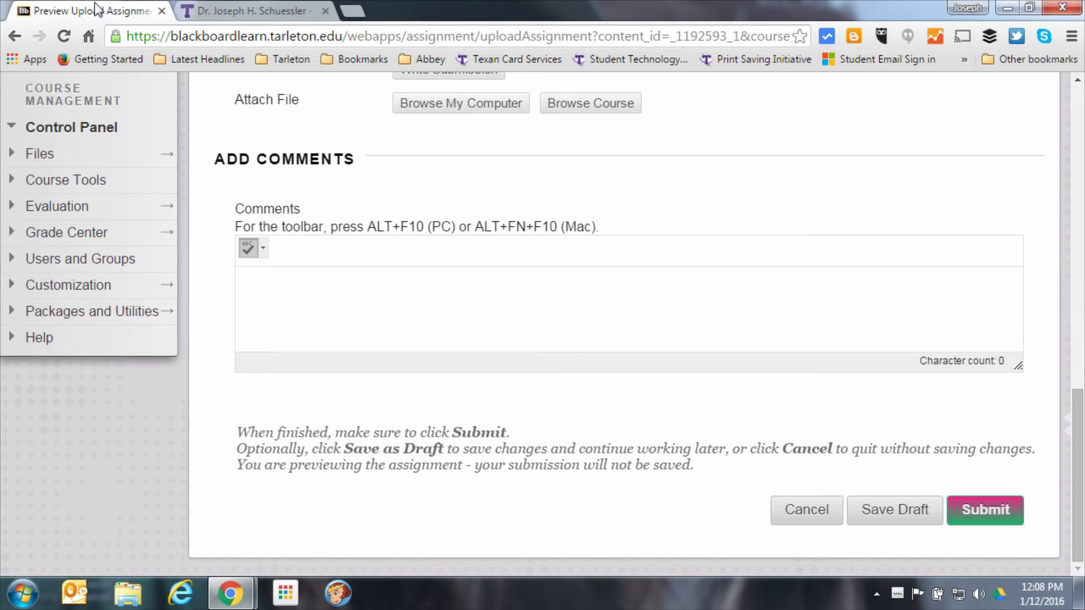
right_click(287, 295)
click(265, 306)
key(ctrl+v)
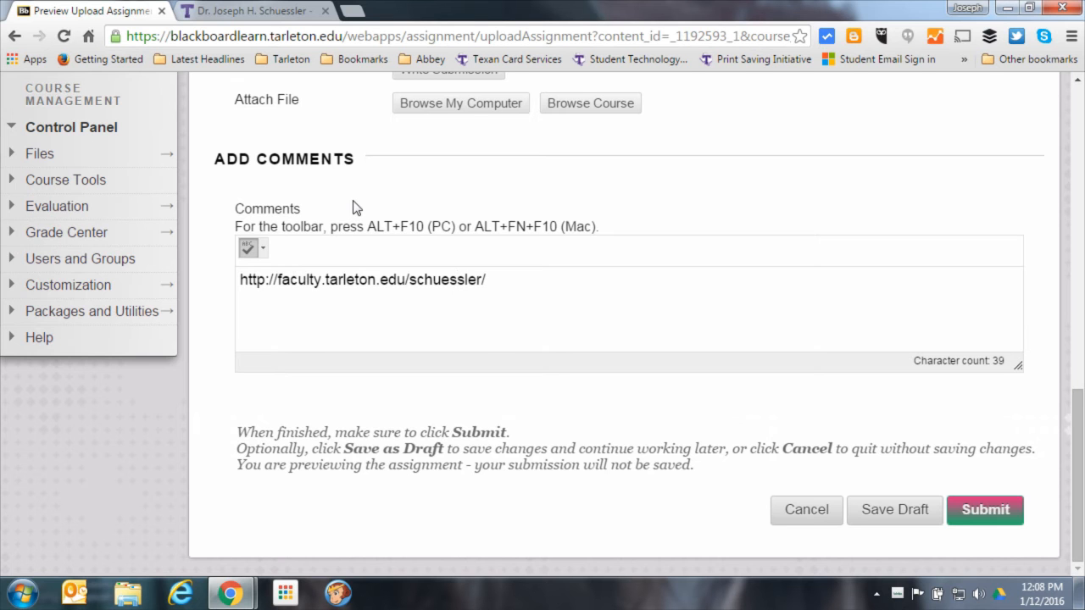
scroll(355, 207, up, 2)
Start a written text submission reading HW0 in the editor.
click(421, 245)
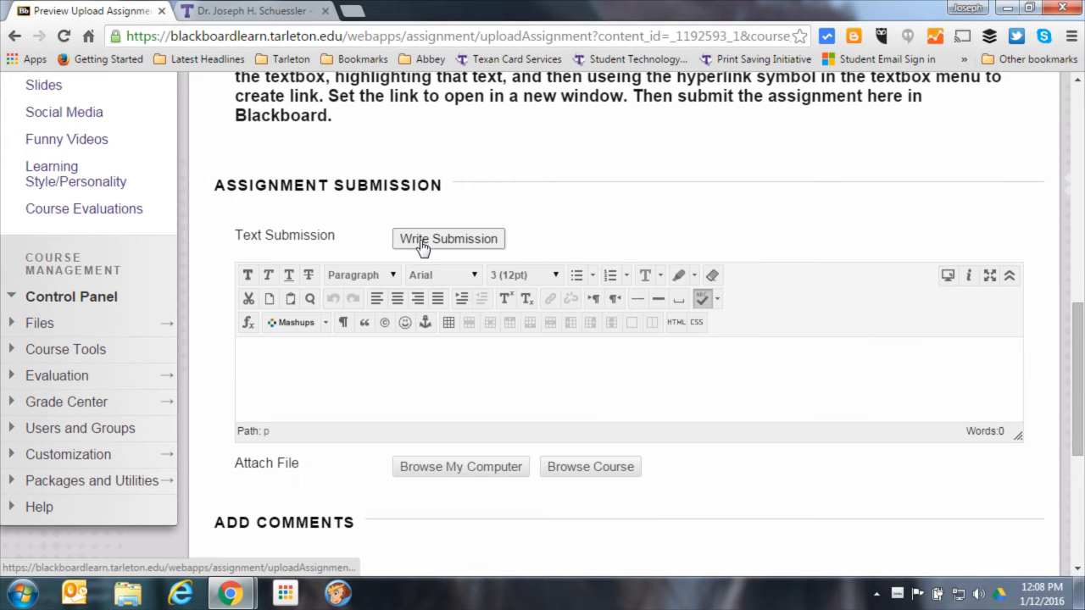
click(328, 367)
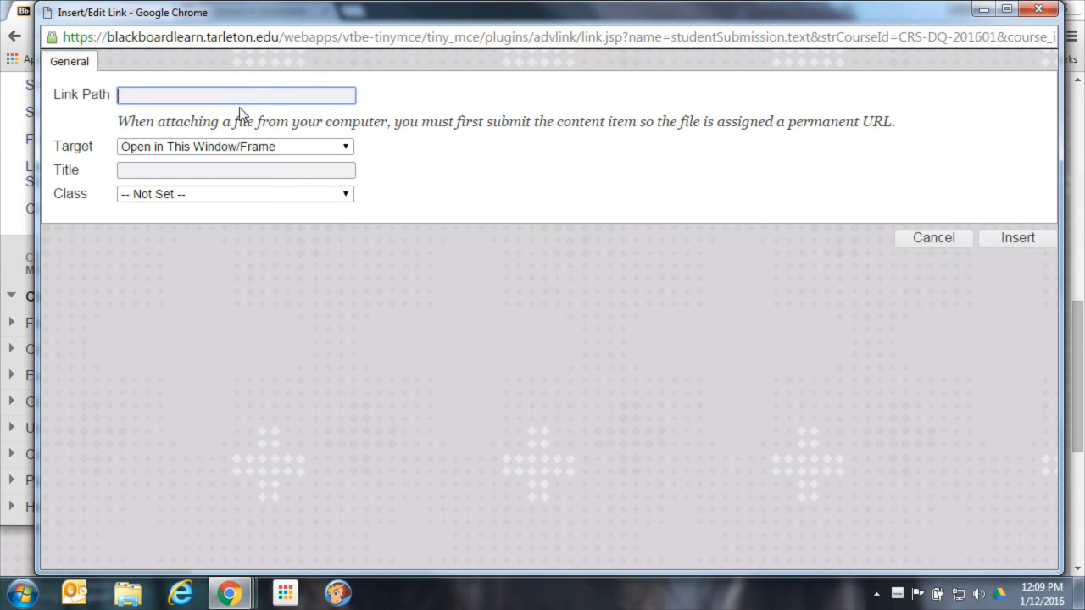
Link HW0 to the faculty page URL with target Open in New Window (_blank) and insert it.
key(ctrl+v)
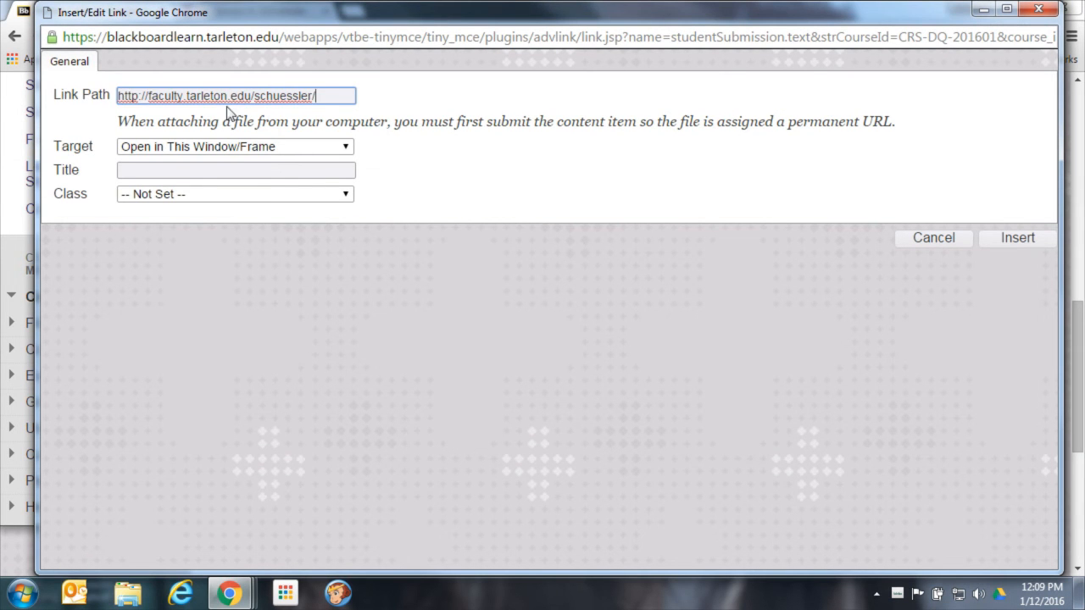
click(212, 147)
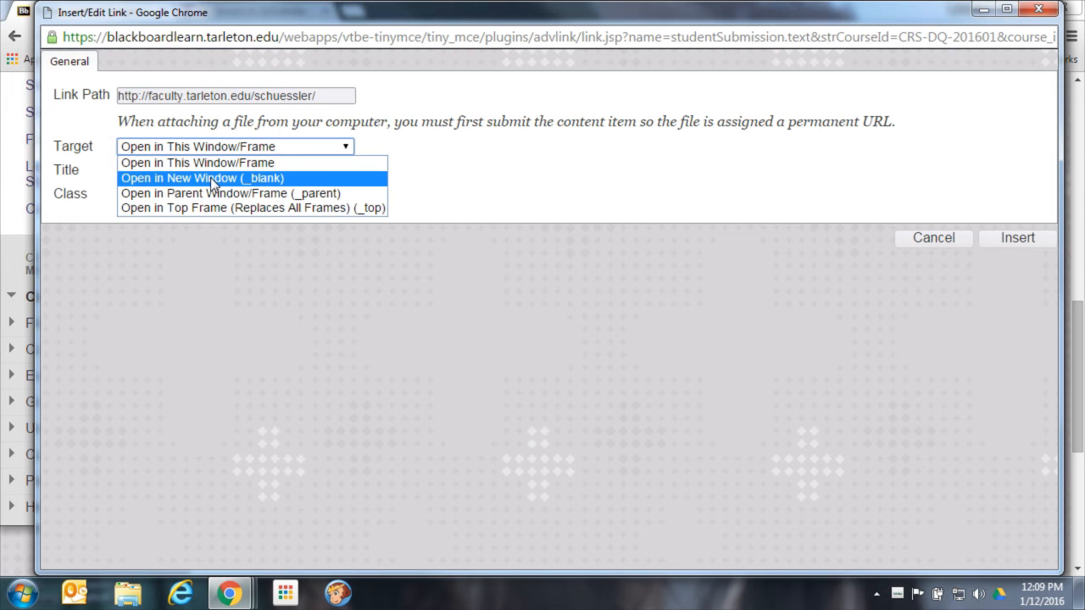
click(279, 177)
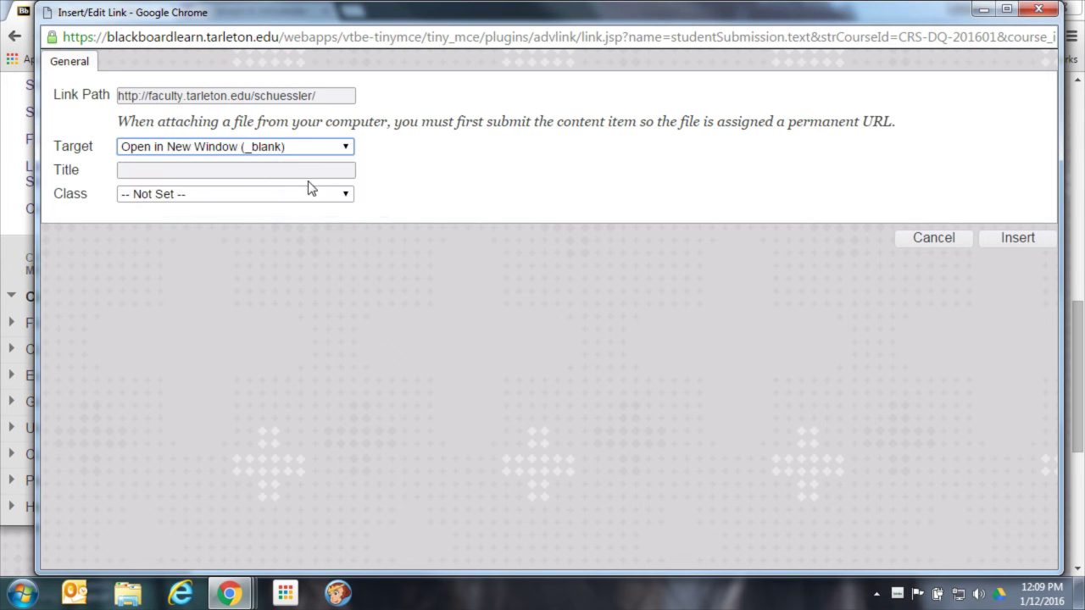
click(996, 253)
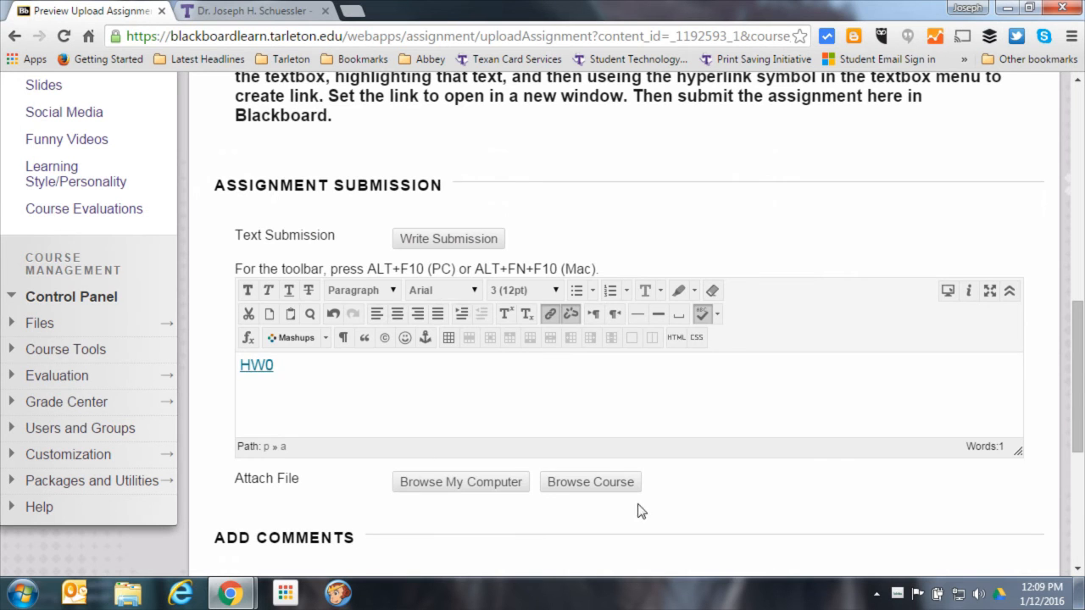
scroll(802, 498, down, 3)
scroll(959, 506, down, 2)
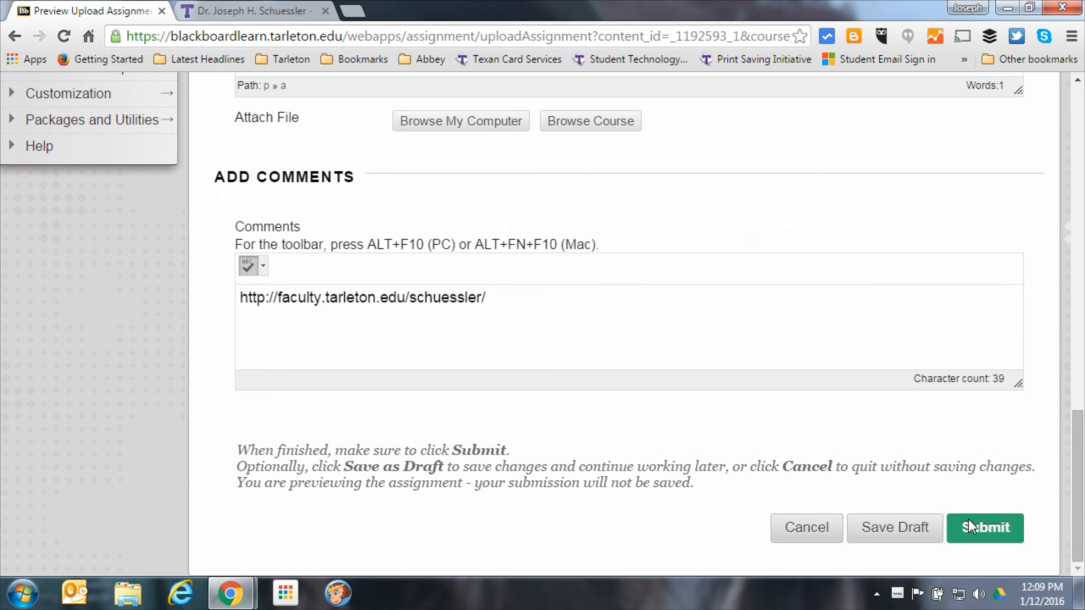
scroll(585, 369, up, 2)
scroll(582, 370, up, 1)
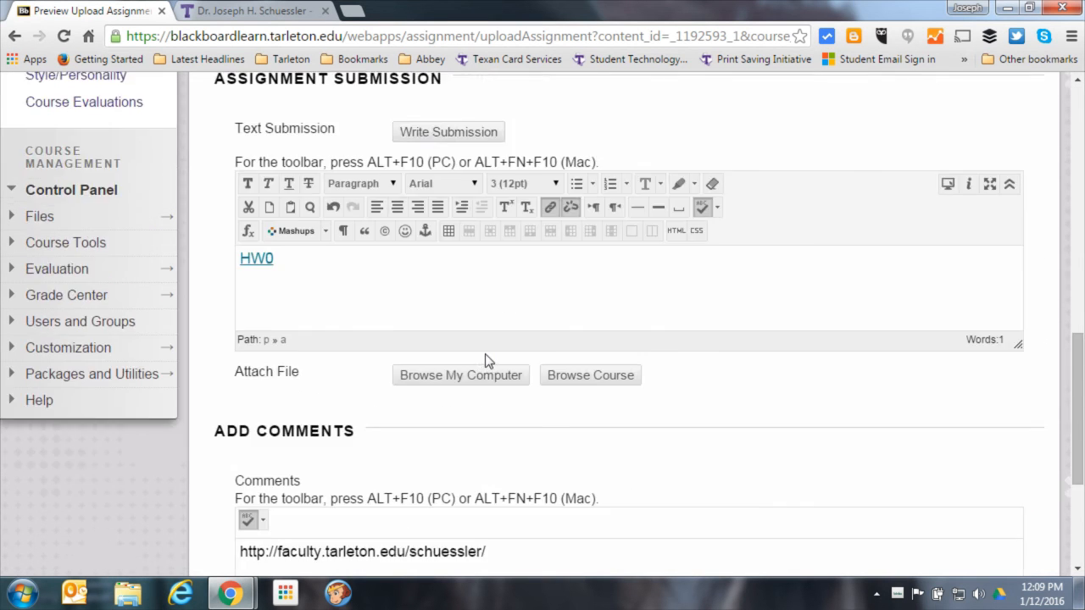
scroll(484, 359, up, 1)
click(424, 218)
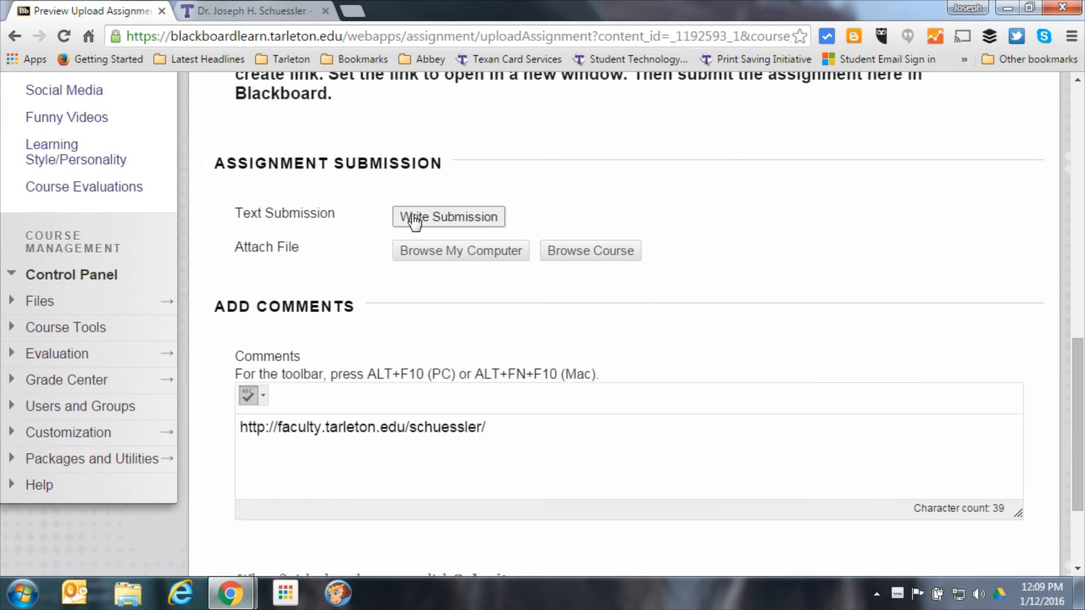
click(413, 221)
scroll(652, 403, down, 4)
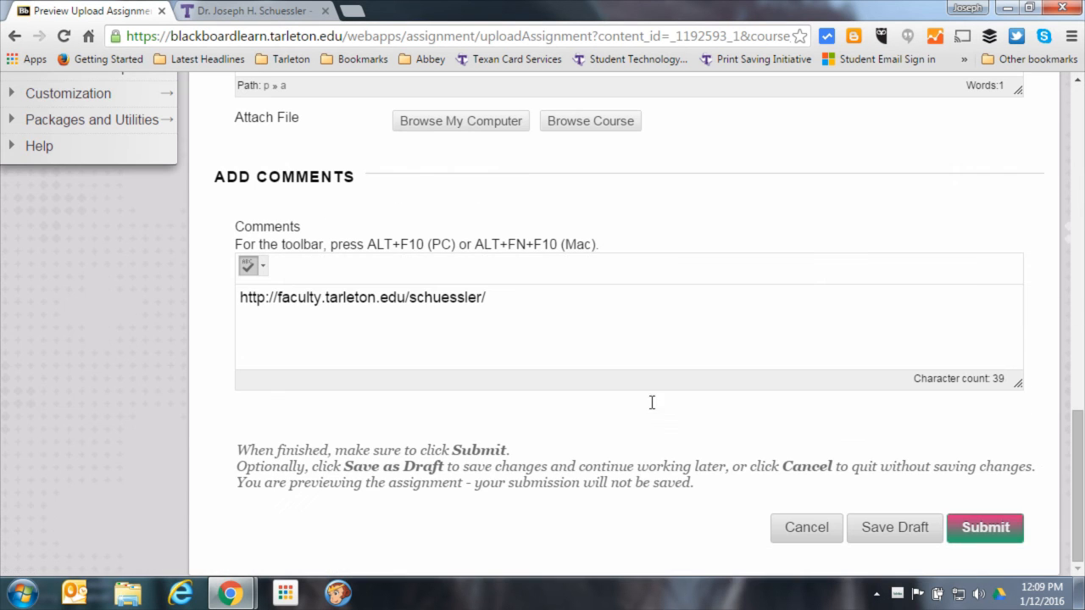